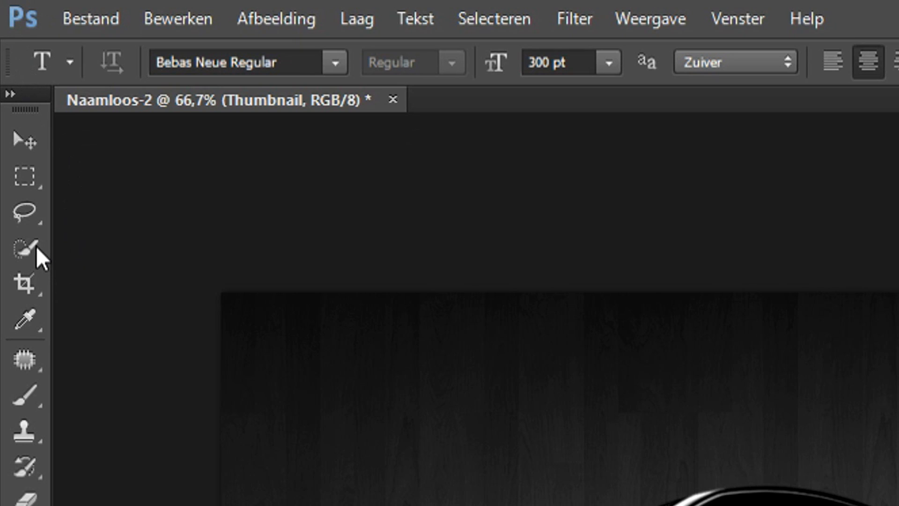
# - Select the round logo on the Thumbnail layer with the Quick Selection tool
pyautogui.click(19, 283)
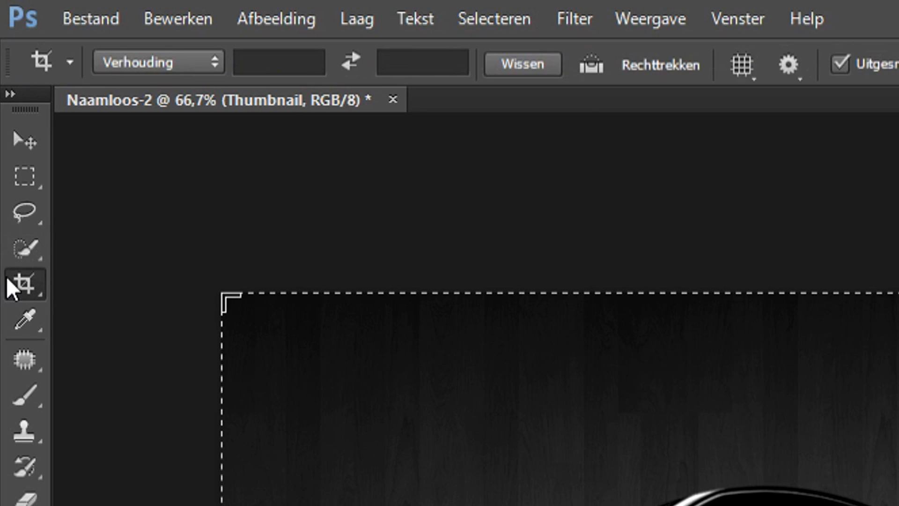
pyautogui.click(23, 253)
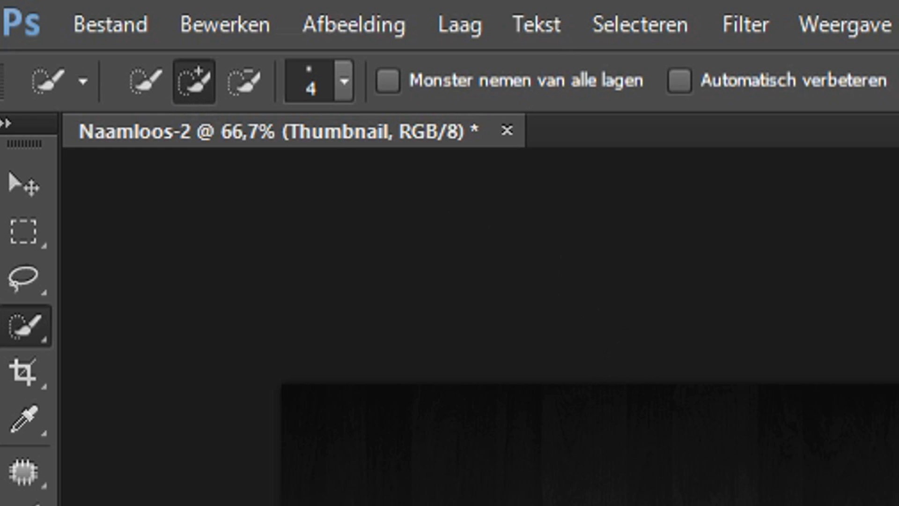
pyautogui.moveTo(305, 300)
pyautogui.mouseDown()
pyautogui.moveTo(225, 290)
pyautogui.moveTo(254, 241)
pyautogui.mouseUp()
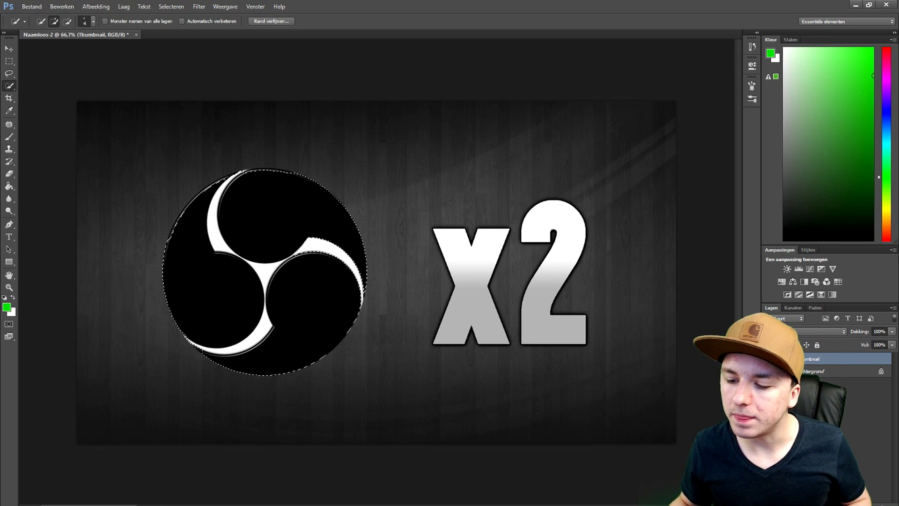
# - Try copying the selected logo to a new layer and moving the copy over the x2 text
pyautogui.hotkey('ctrl', 'j')
pyautogui.moveTo(252, 243); pyautogui.dragTo(491, 241)
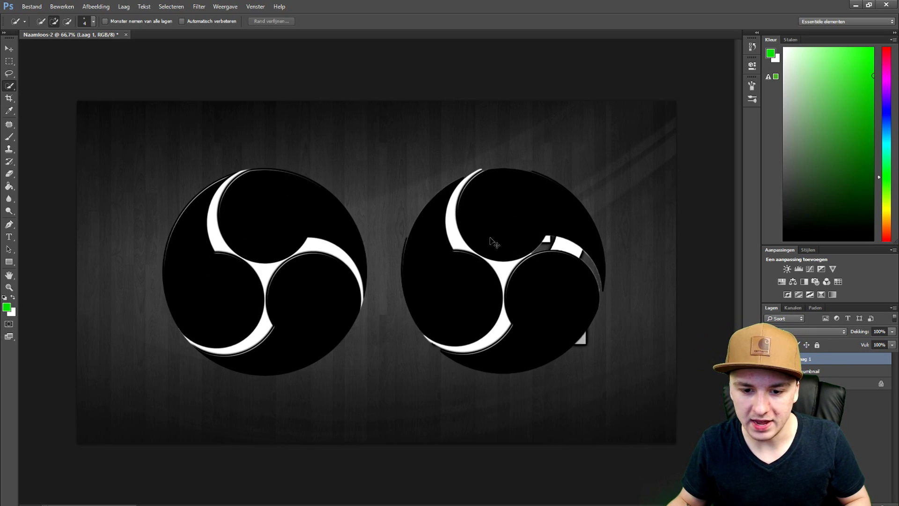
pyautogui.hotkey('ctrl', 'z')
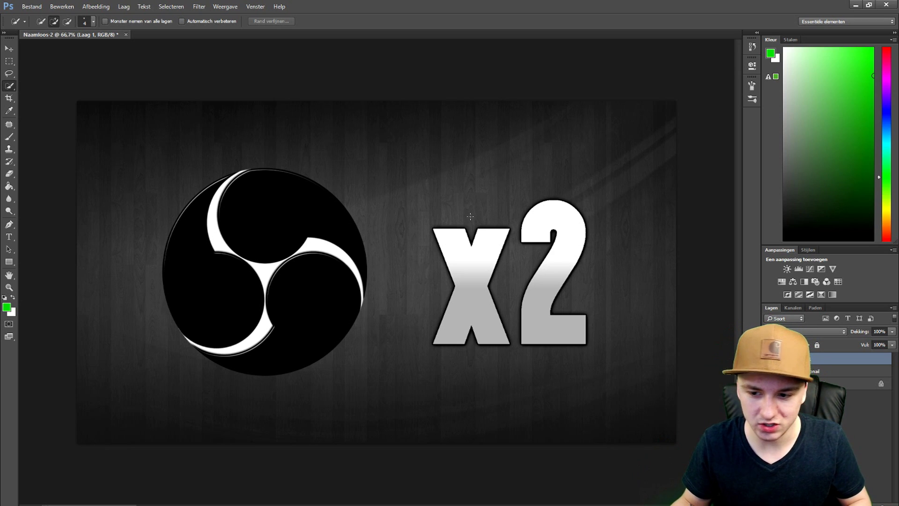
pyautogui.hotkey('ctrl', 'z')
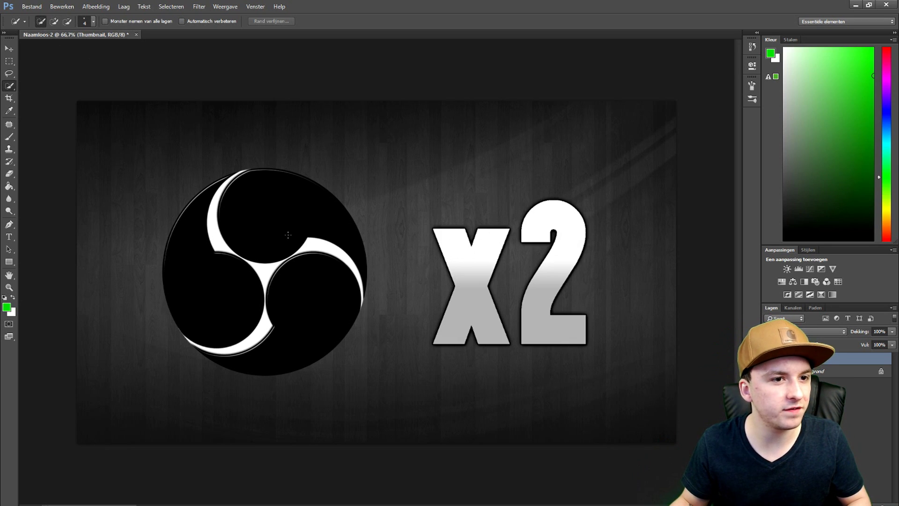
# - Try selecting the round logo again and spreading several layer copies of it across the canvas, and undo the copies
pyautogui.moveTo(267, 253); pyautogui.dragTo(311, 224)
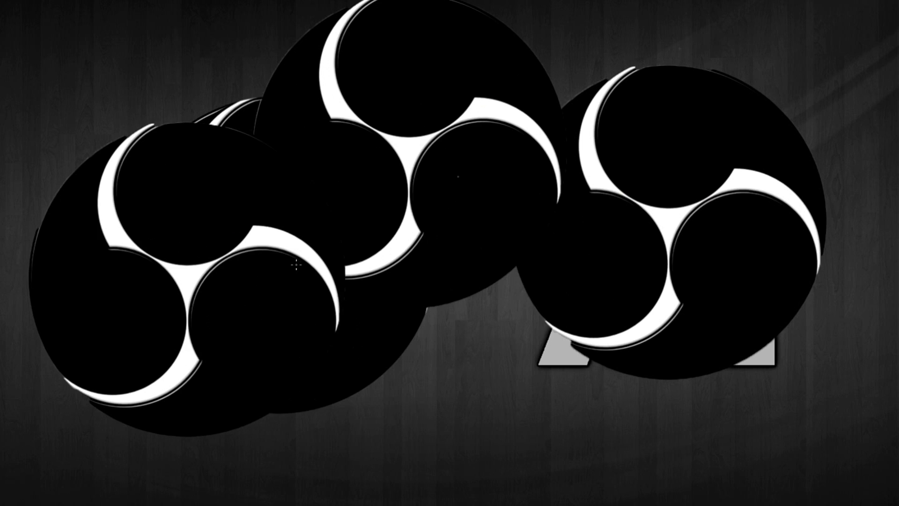
pyautogui.hotkey('ctrl', 'z')
pyautogui.hotkey('ctrl', 'z')
pyautogui.hotkey('ctrl', 'z')
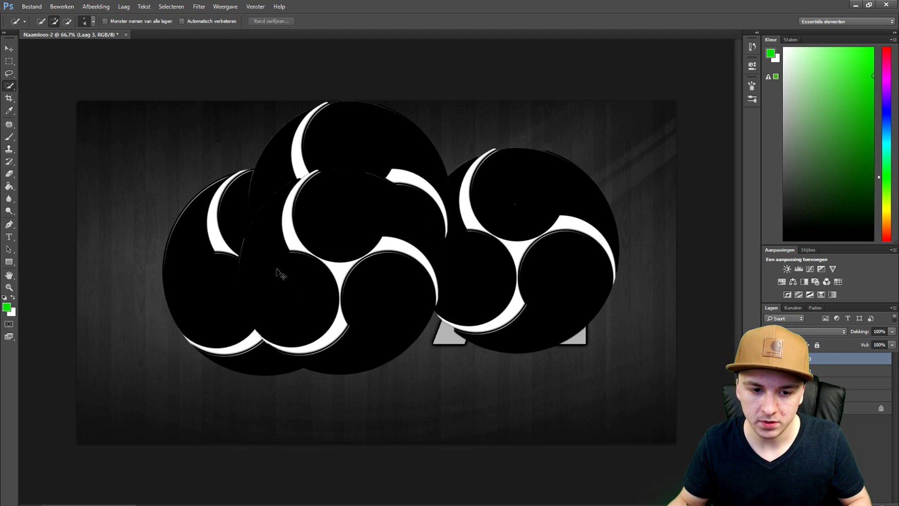
pyautogui.hotkey('ctrl', 'alt', 'z')
pyautogui.hotkey('ctrl', 'alt', 'z')
pyautogui.hotkey('ctrl', 'alt', 'z')
pyautogui.hotkey('ctrl', 'alt', 'z')
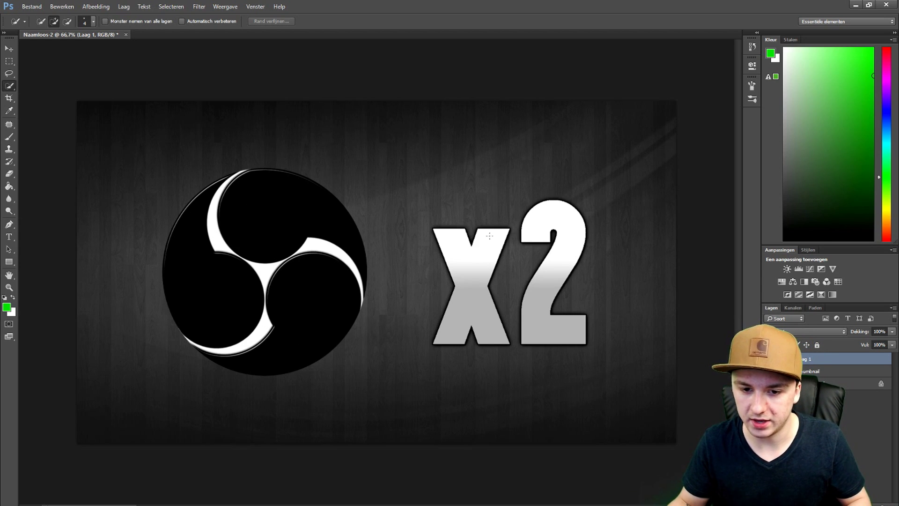
# - Clear the selection and delete the leftover logo copy layer, Laag 1
pyautogui.moveTo(456, 259); pyautogui.dragTo(465, 255)
pyautogui.click(171, 6)
pyautogui.click(177, 24)
pyautogui.press('Delete')
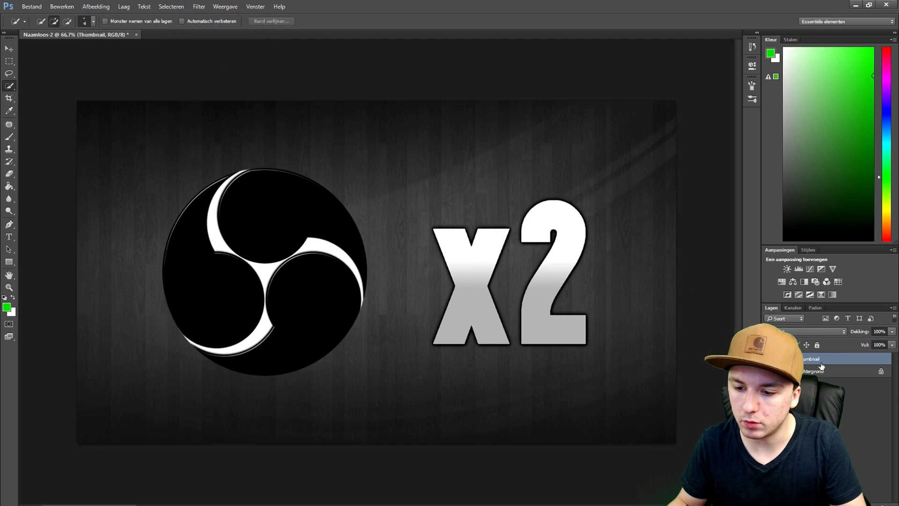
# - Quick-select the x2 text, copy it to a new layer and move the copy up so it overlaps the round logo
pyautogui.moveTo(474, 273); pyautogui.dragTo(475, 280)
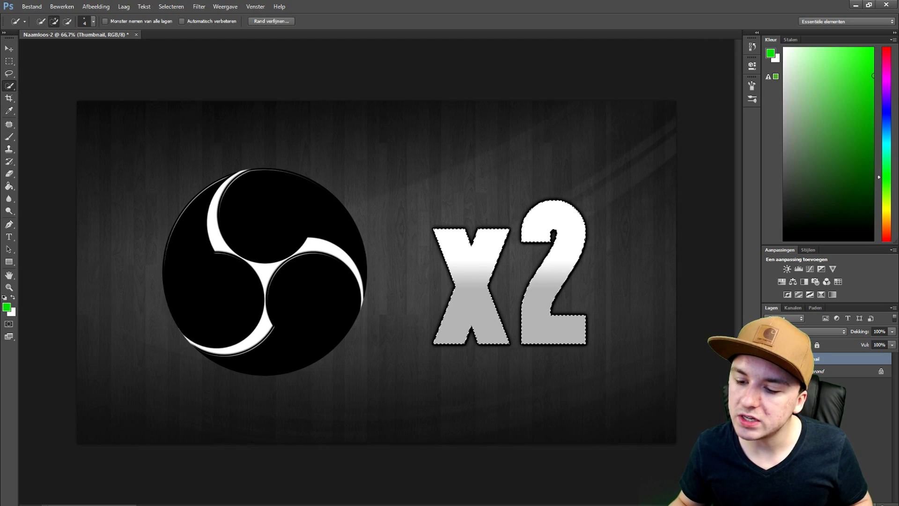
pyautogui.hotkey('ctrl', 'j')
pyautogui.moveTo(517, 291); pyautogui.dragTo(424, 180)
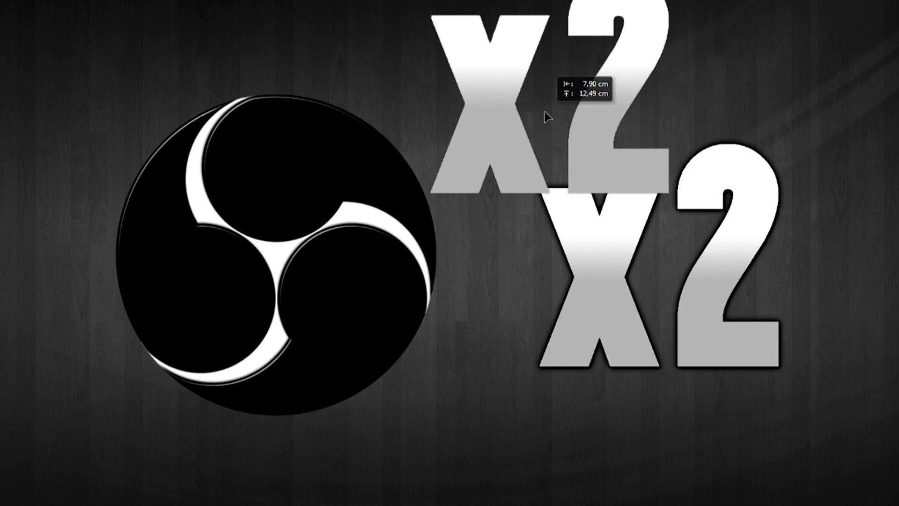
pyautogui.moveTo(527, 115); pyautogui.dragTo(573, 399)
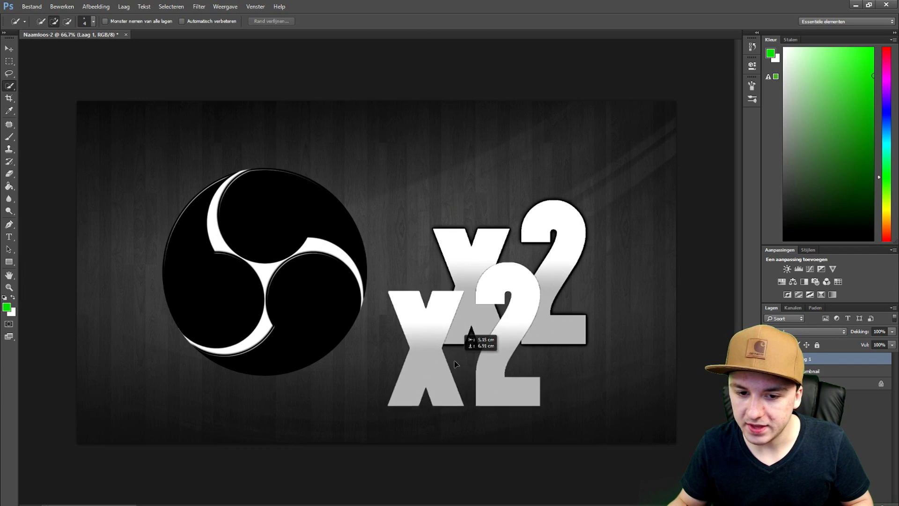
pyautogui.moveTo(454, 362); pyautogui.dragTo(350, 295)
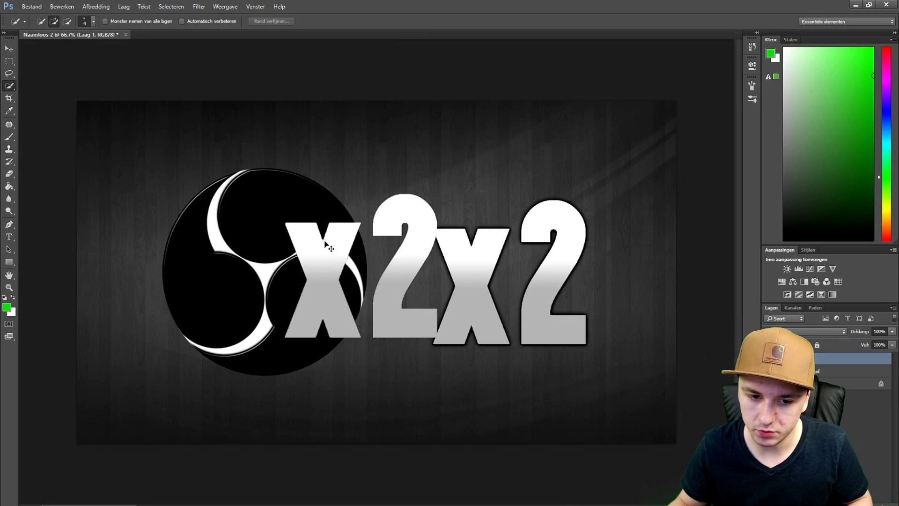
pyautogui.moveTo(325, 242); pyautogui.dragTo(345, 183)
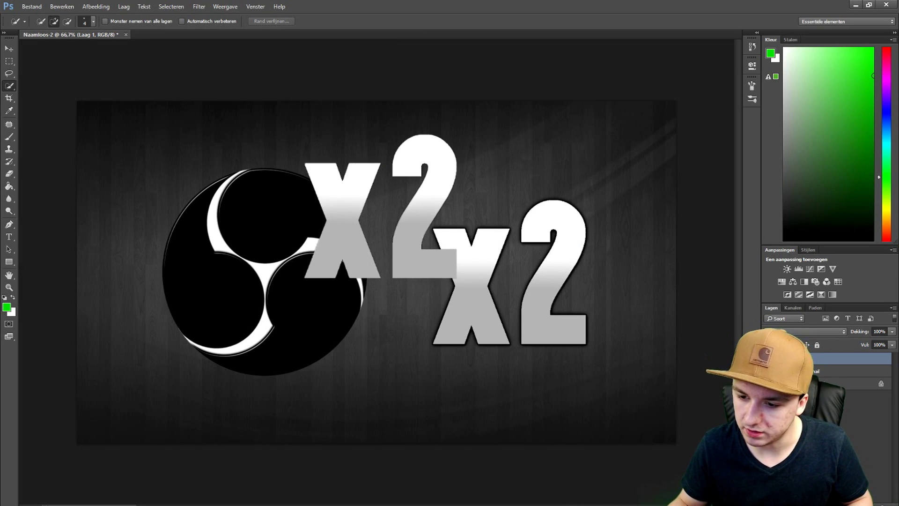
# - Apply the Lijn, Gloed buiten and Slagschaduw layer styles to the copied x2 layer
pyautogui.rightClick(809, 358)
pyautogui.click(850, 49)
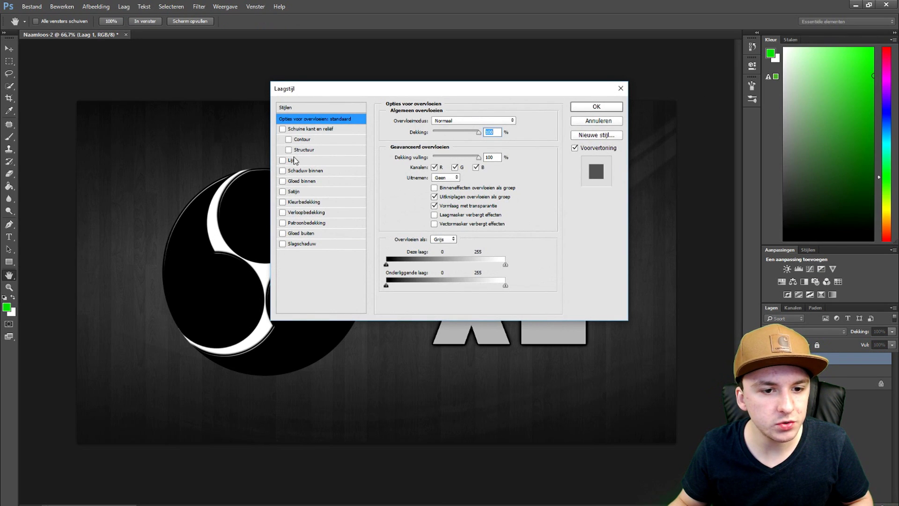
pyautogui.click(295, 160)
pyautogui.moveTo(360, 91)
pyautogui.mouseDown()
pyautogui.moveTo(418, 357)
pyautogui.moveTo(665, 173)
pyautogui.moveTo(676, 142)
pyautogui.mouseUp()
pyautogui.click(618, 285)
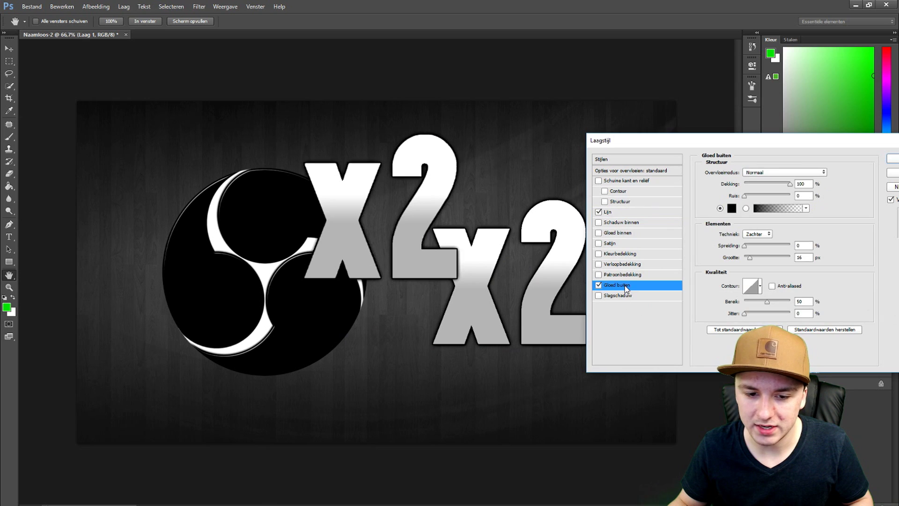
pyautogui.click(628, 296)
pyautogui.moveTo(797, 146); pyautogui.dragTo(700, 167)
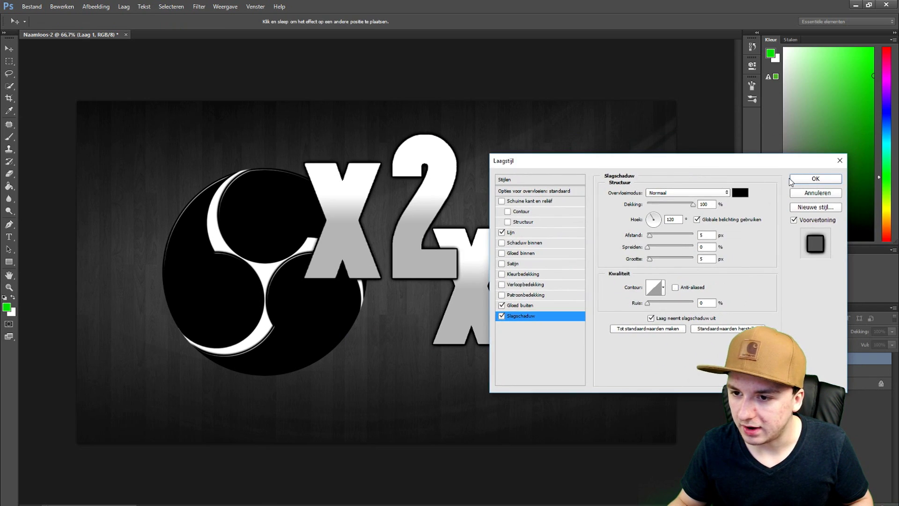
pyautogui.click(792, 180)
pyautogui.moveTo(464, 238); pyautogui.dragTo(472, 194)
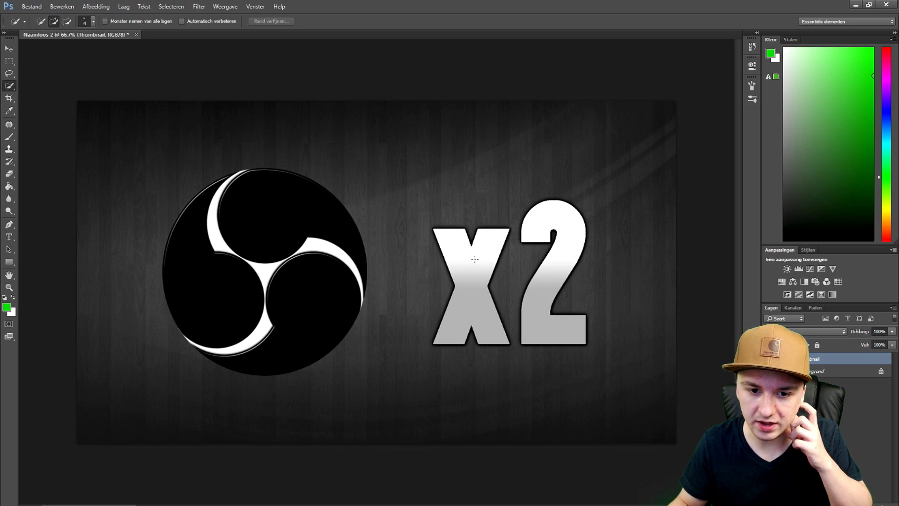
# - Quick-select the x2 letters on the Thumbnail layer, cut them out to transparency and clear the selection
pyautogui.moveTo(466, 271); pyautogui.dragTo(472, 332)
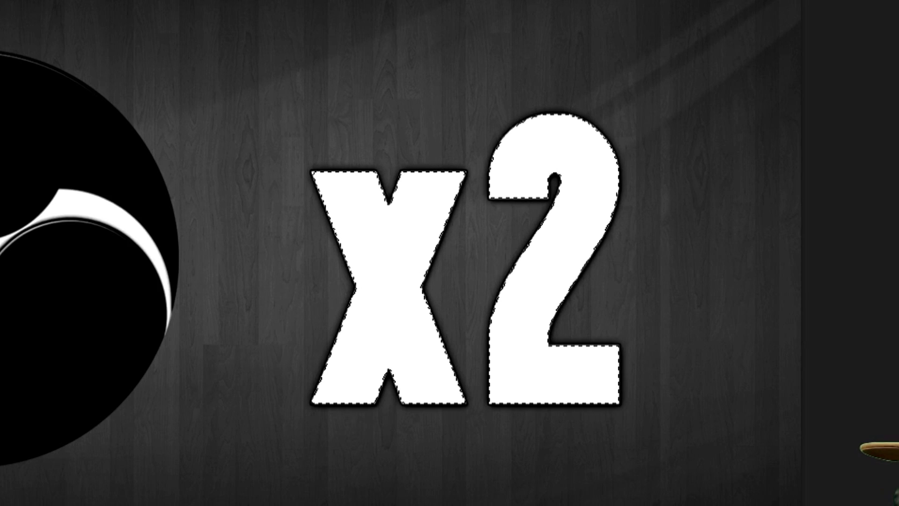
pyautogui.click(165, 7)
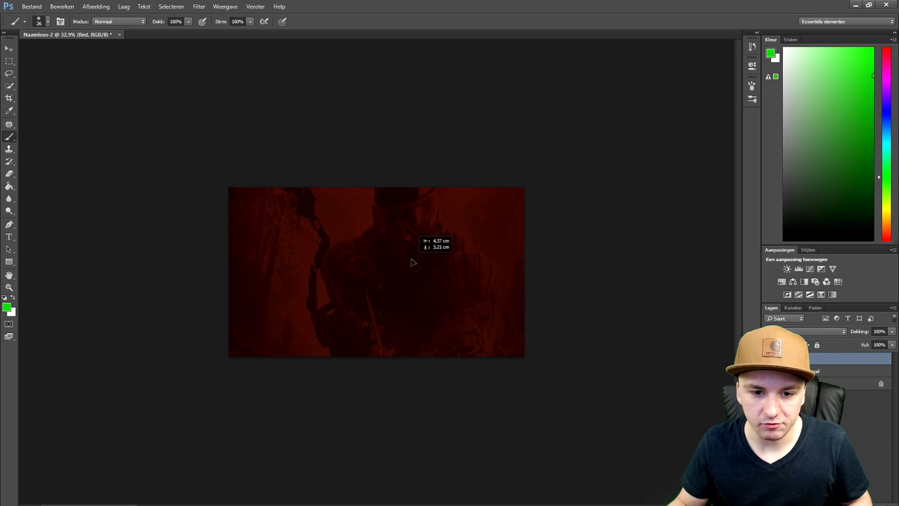
pyautogui.moveTo(412, 262); pyautogui.dragTo(424, 252)
# - Place the Red image layer beneath the Thumbnail layer and reposition it behind the x2 cutout
pyautogui.moveTo(823, 371); pyautogui.dragTo(823, 376)
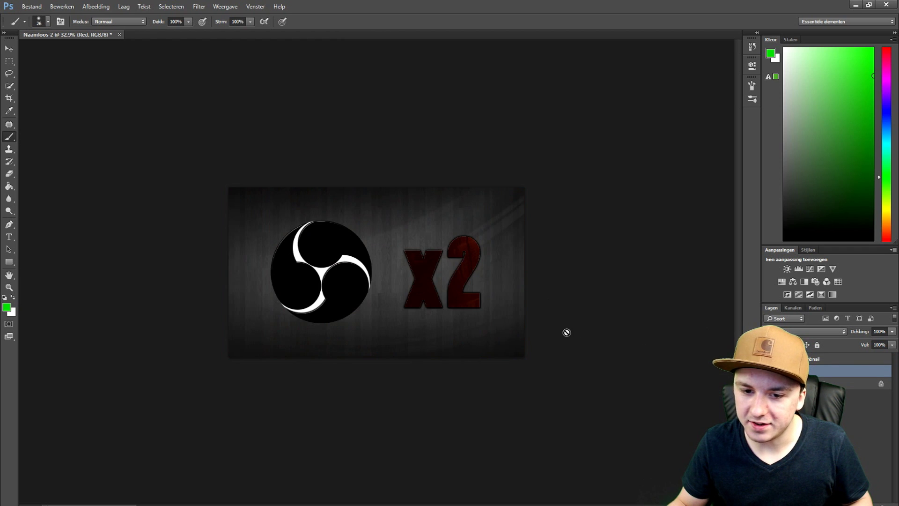
pyautogui.hotkey('ctrl', '0')
pyautogui.moveTo(548, 266); pyautogui.dragTo(487, 395)
pyautogui.moveTo(566, 266)
pyautogui.mouseDown()
pyautogui.moveTo(450, 250)
pyautogui.moveTo(351, 332)
pyautogui.moveTo(491, 190)
pyautogui.moveTo(576, 177)
pyautogui.moveTo(475, 222)
pyautogui.moveTo(464, 274)
pyautogui.moveTo(480, 264)
pyautogui.moveTo(574, 131)
pyautogui.moveTo(639, 197)
pyautogui.mouseUp()
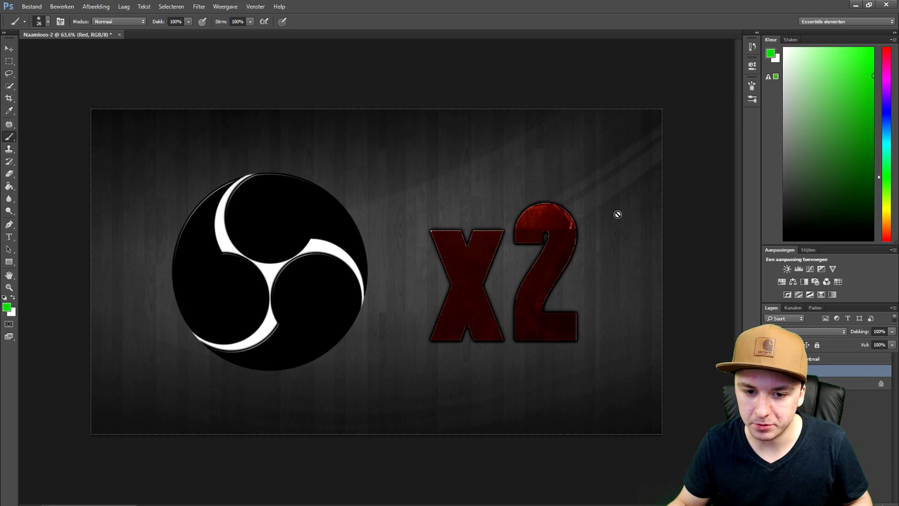
pyautogui.click(542, 226)
pyautogui.click(476, 204)
pyautogui.moveTo(506, 253); pyautogui.dragTo(560, 174)
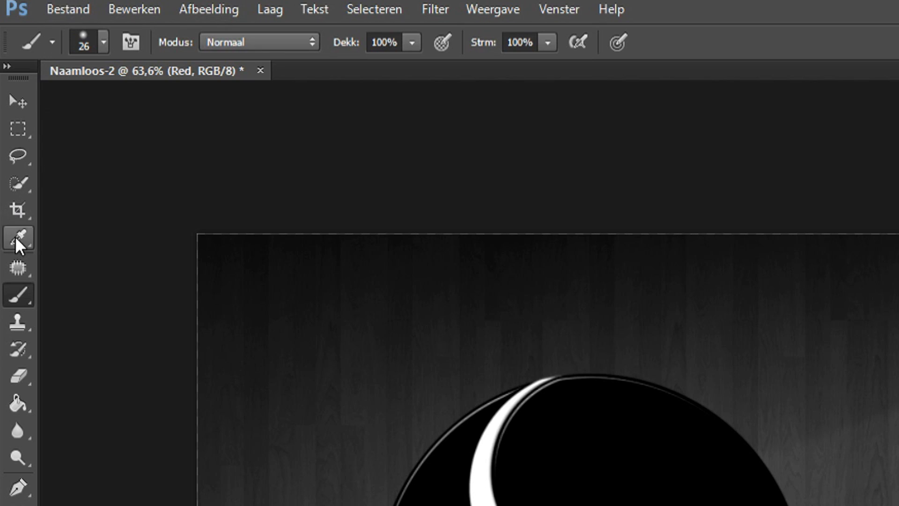
# - Quick-select the round logo on the Thumbnail layer, delete it so the Red image shows through, and deselect
pyautogui.click(17, 182)
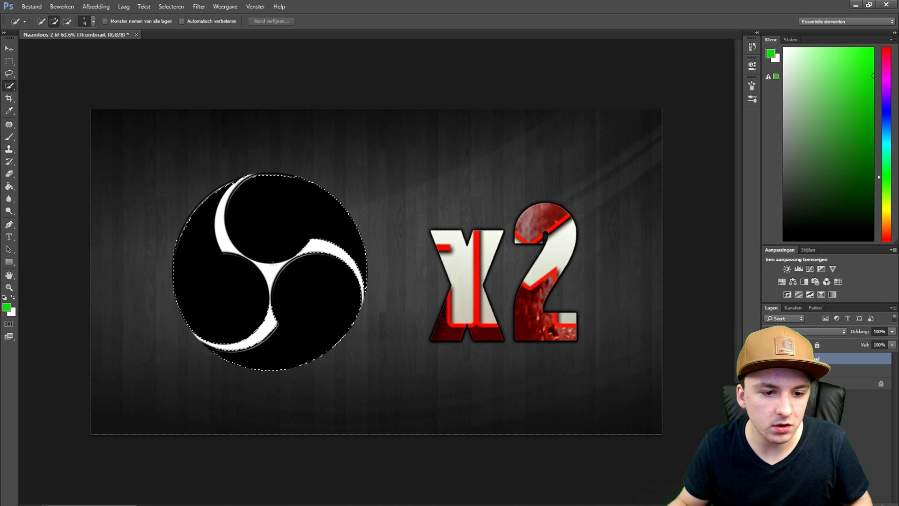
pyautogui.moveTo(319, 280); pyautogui.dragTo(316, 267)
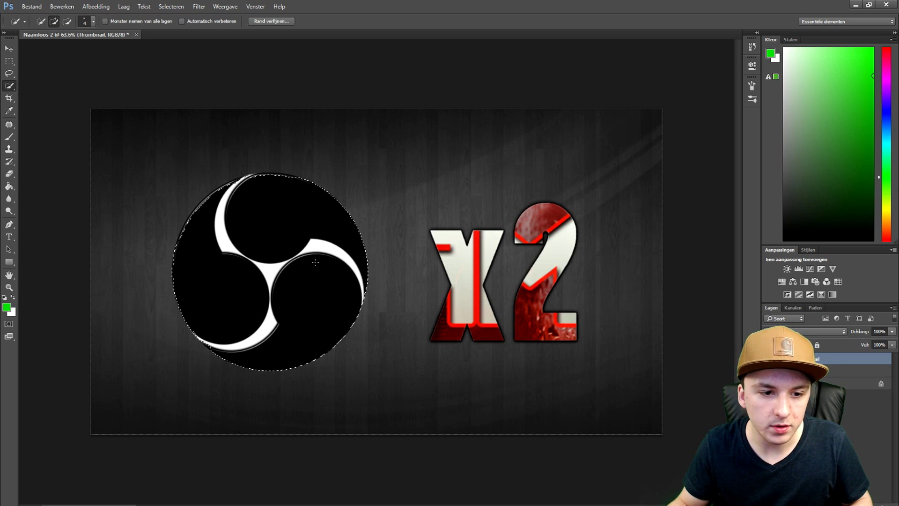
pyautogui.press('Delete')
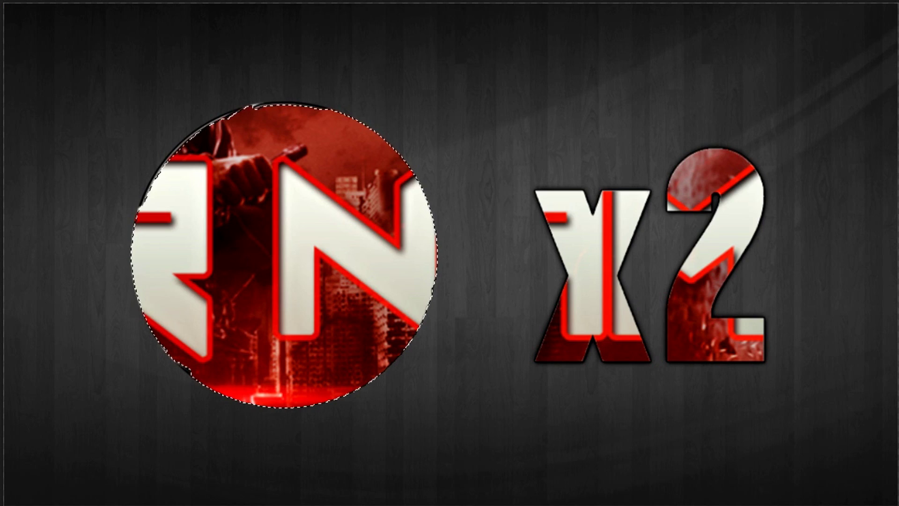
pyautogui.click(171, 7)
pyautogui.click(176, 24)
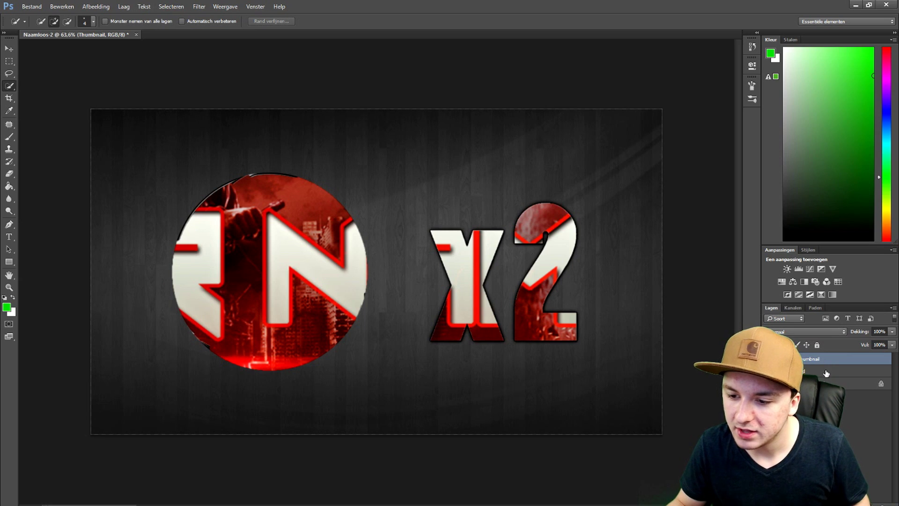
# - Move the Red layer's image behind the round cutout and clear the stray selection made on it
pyautogui.click(827, 372)
pyautogui.moveTo(297, 220); pyautogui.dragTo(288, 200)
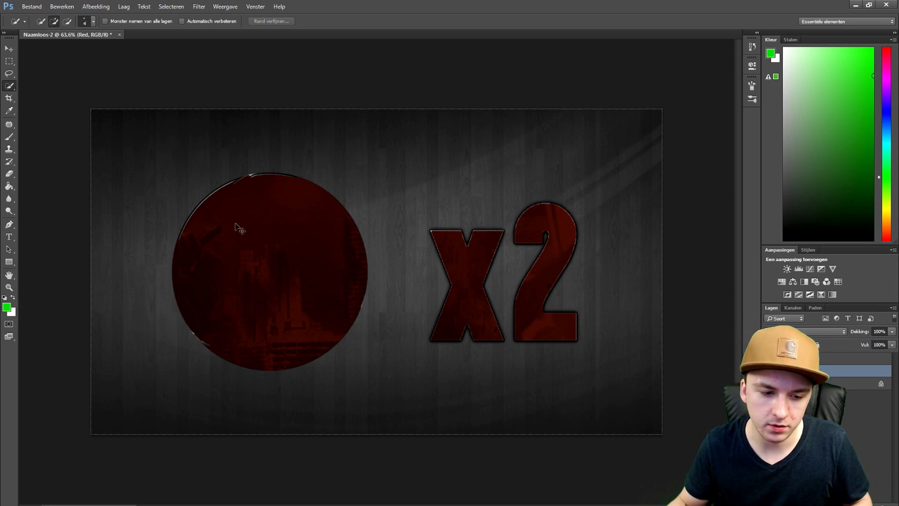
pyautogui.moveTo(281, 224); pyautogui.dragTo(309, 334)
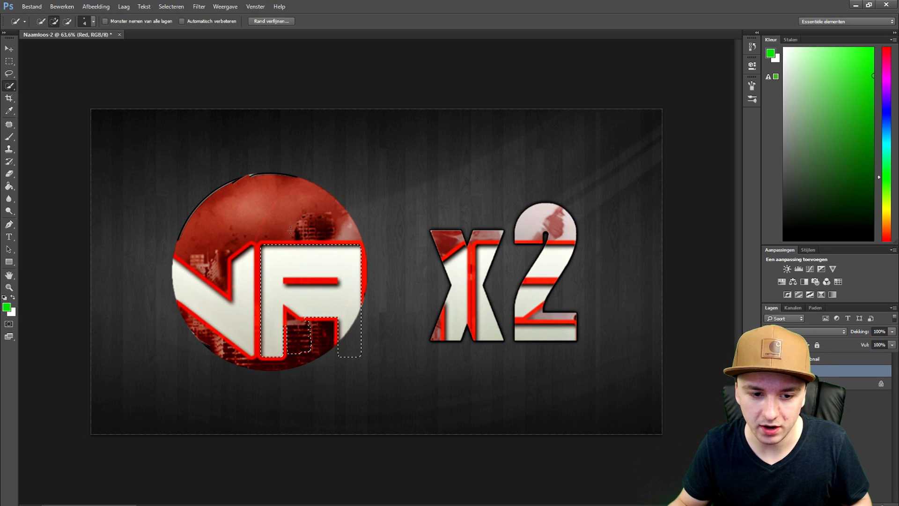
pyautogui.click(170, 7)
pyautogui.click(182, 26)
# - Shift the Red image repeatedly to try other parts of it behind both cutouts, and deselect
pyautogui.moveTo(265, 231); pyautogui.dragTo(262, 320)
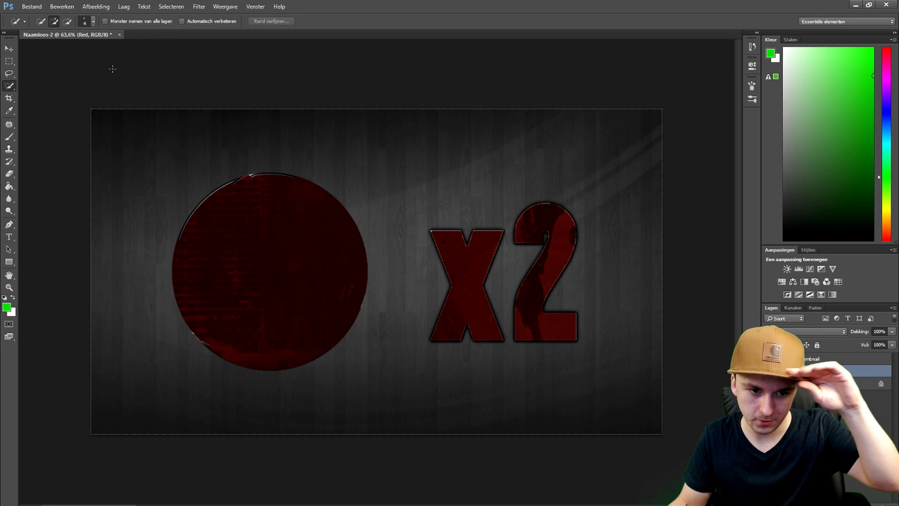
pyautogui.moveTo(299, 202); pyautogui.dragTo(287, 342)
pyautogui.moveTo(294, 241); pyautogui.dragTo(292, 398)
pyautogui.moveTo(299, 288); pyautogui.dragTo(273, 148)
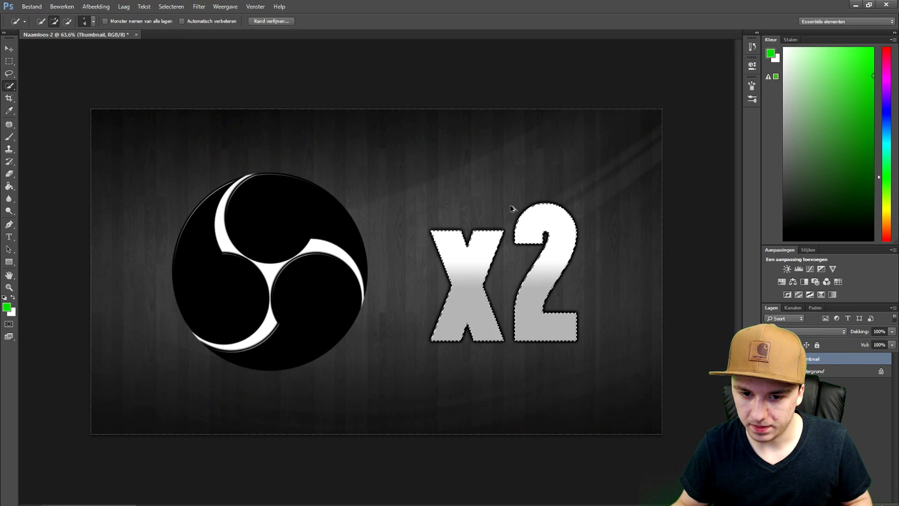
pyautogui.click(171, 6)
pyautogui.click(181, 24)
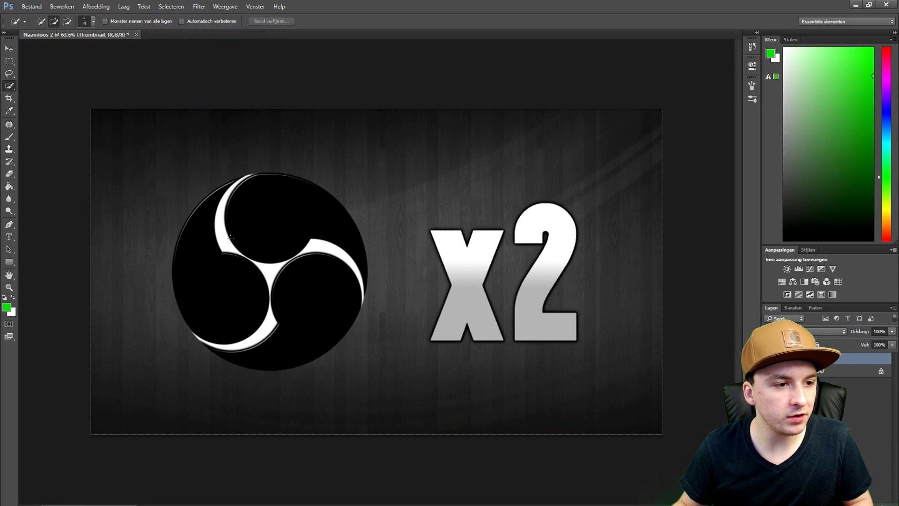
# - Select the entire round logo on the restored Thumbnail layer with the Quick Selection tool, including its white swirl
pyautogui.moveTo(286, 229); pyautogui.dragTo(240, 286)
pyautogui.moveTo(250, 254); pyautogui.dragTo(356, 228)
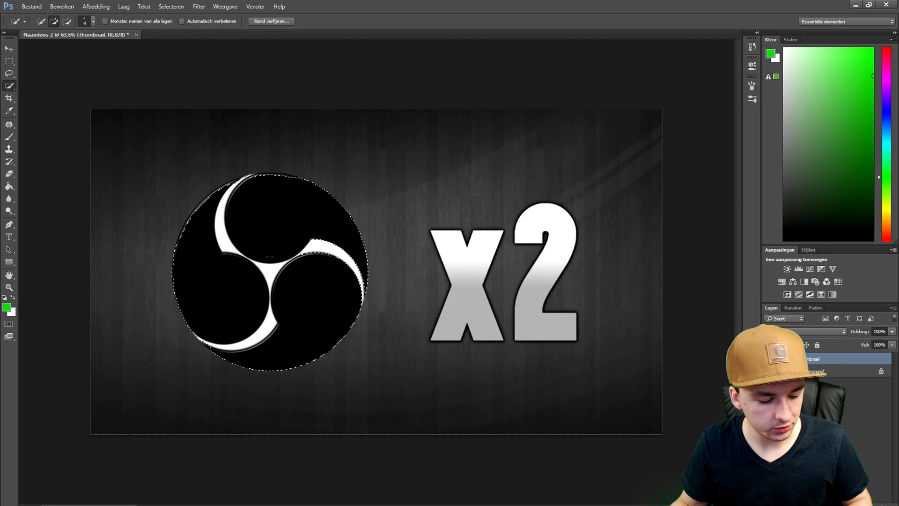
pyautogui.moveTo(254, 251); pyautogui.dragTo(458, 291)
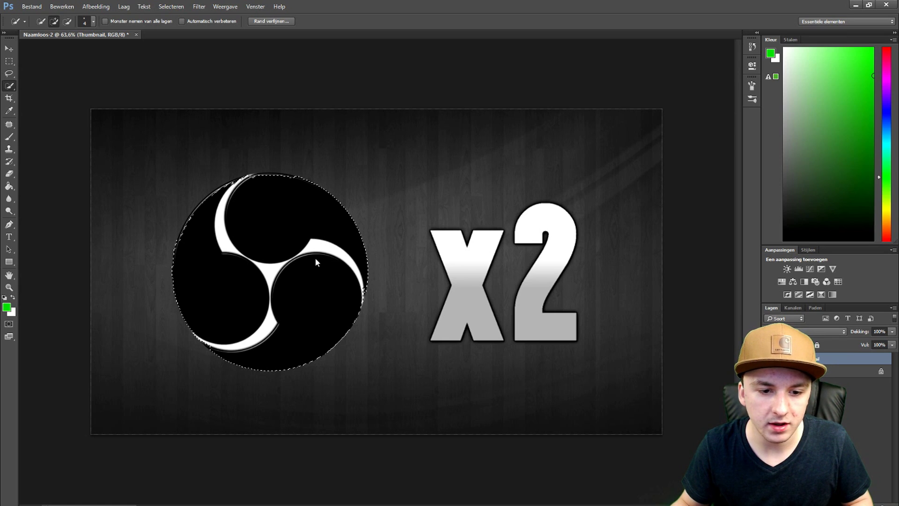
pyautogui.moveTo(314, 257); pyautogui.dragTo(252, 213)
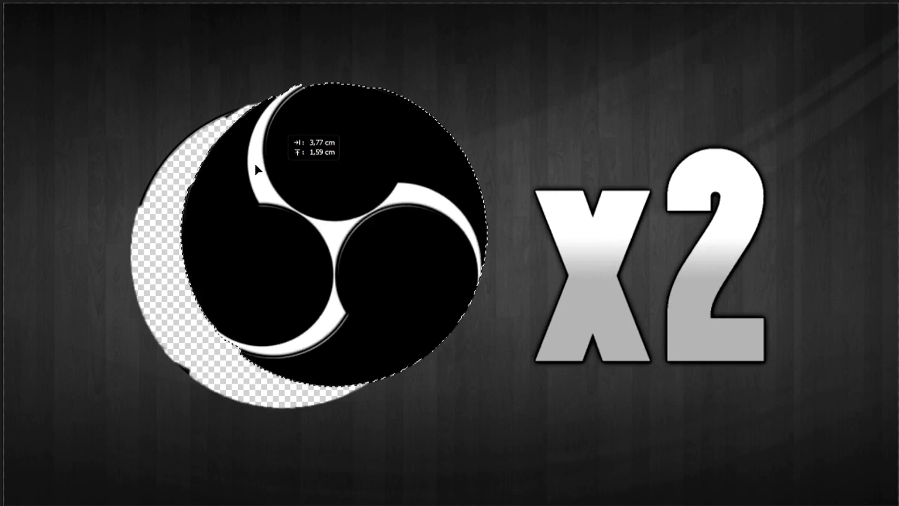
pyautogui.moveTo(254, 162); pyautogui.dragTo(311, 195)
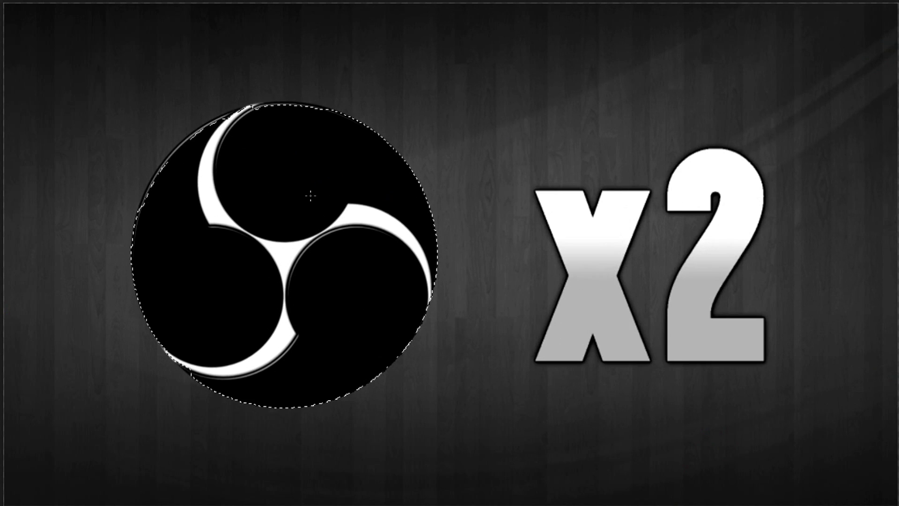